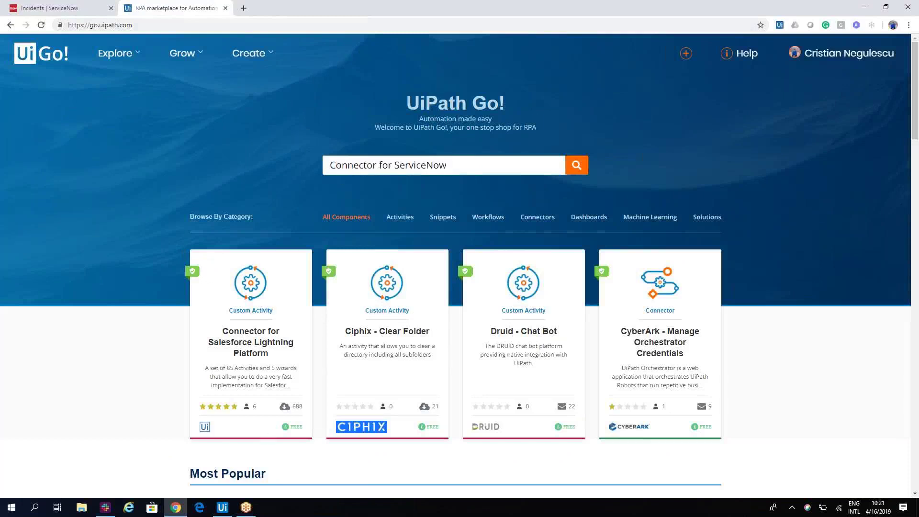
# Step: Switch to UiPath Studio and browse the ServiceNow activities in the UiPathTeam group
pyautogui.click(226, 512)
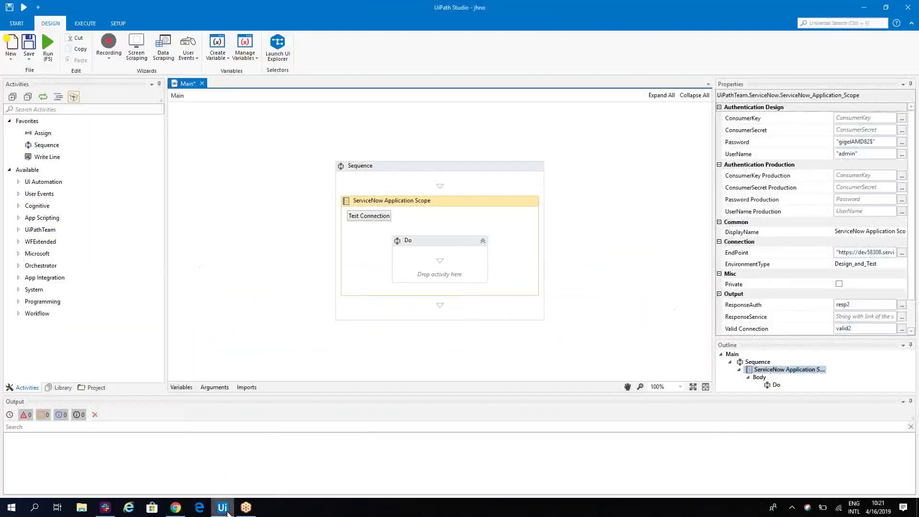
pyautogui.click(19, 231)
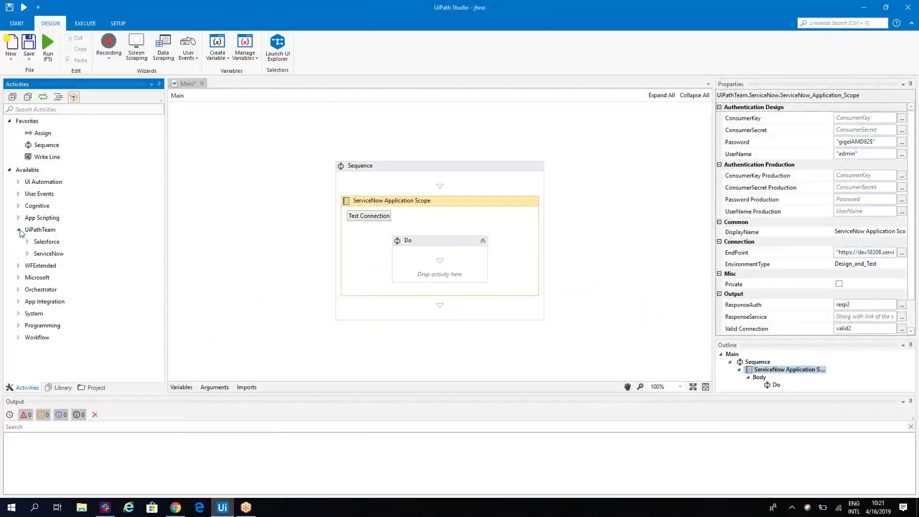
pyautogui.click(27, 254)
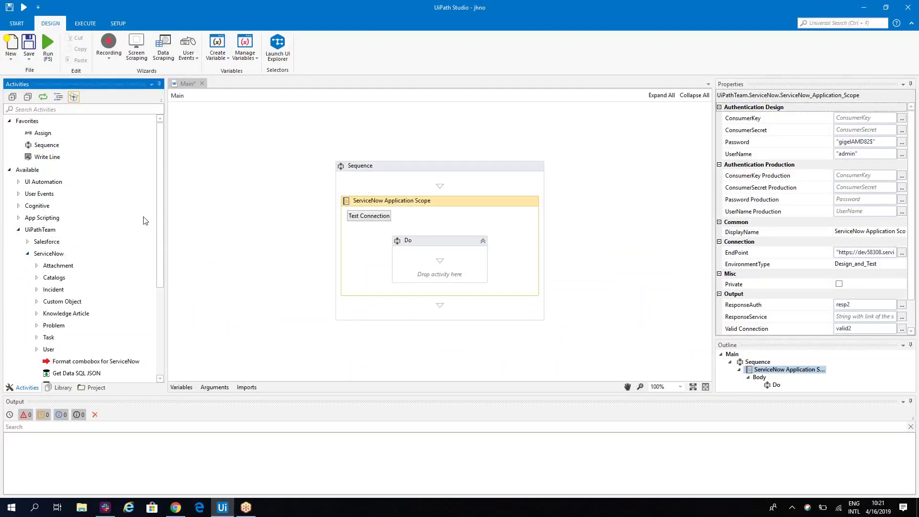
pyautogui.moveTo(159, 212); pyautogui.dragTo(160, 273)
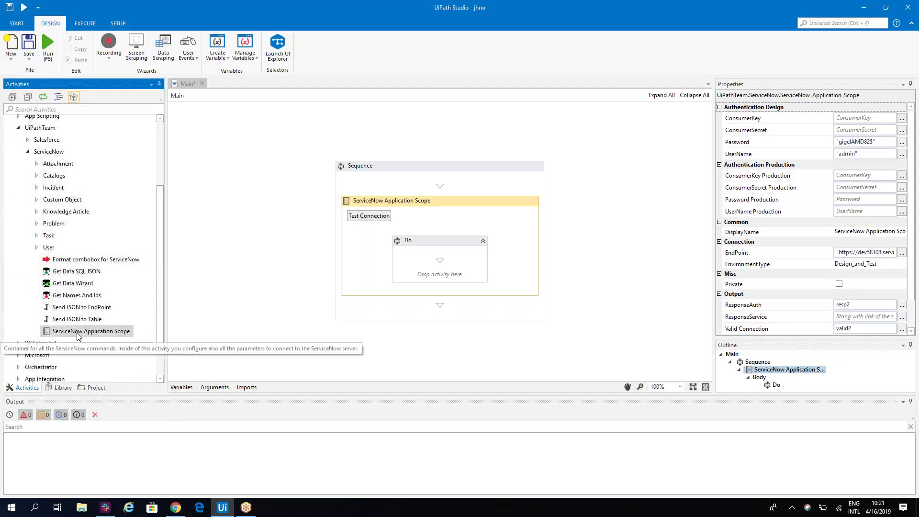
# Step: Test the connection of the ServiceNow Application Scope and dismiss the command result
pyautogui.click(439, 206)
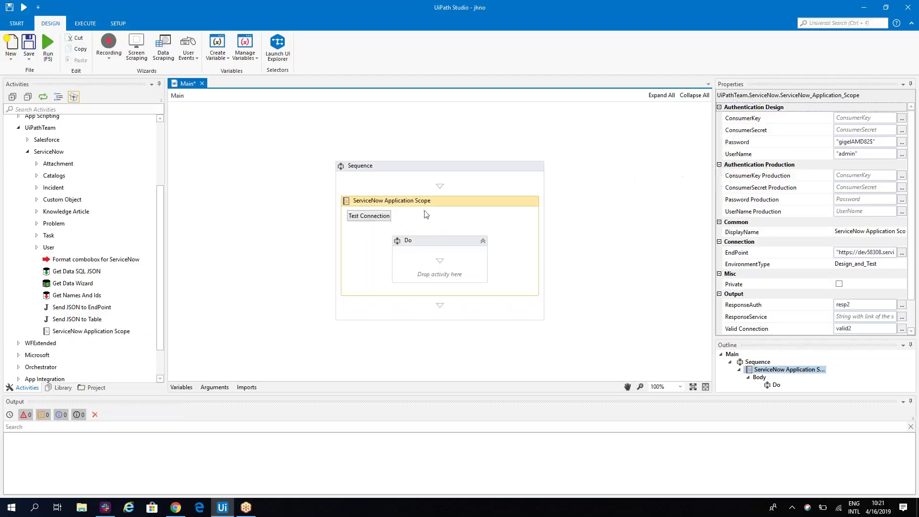
pyautogui.click(375, 218)
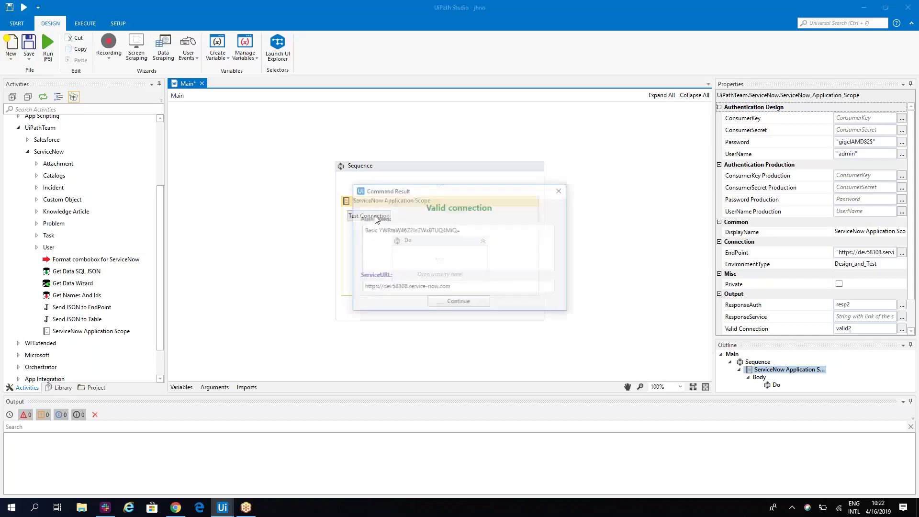
pyautogui.click(462, 306)
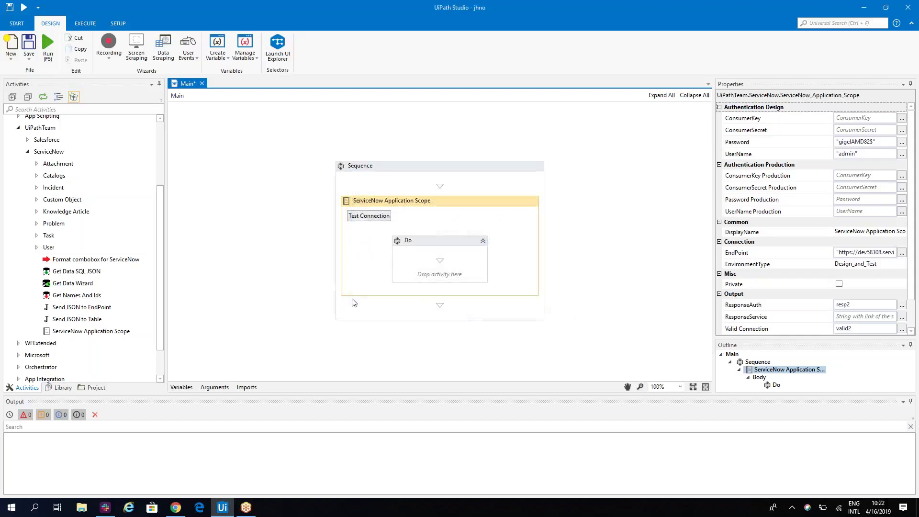
# Step: Add a Get Data Wizard activity to the Do body of the ServiceNow Application Scope
pyautogui.moveTo(59, 286); pyautogui.dragTo(439, 269)
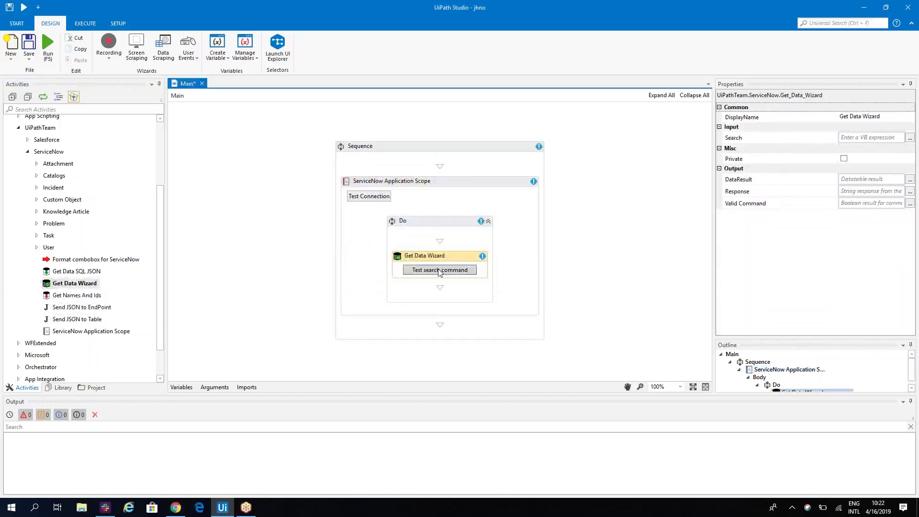
pyautogui.doubleClick(391, 181)
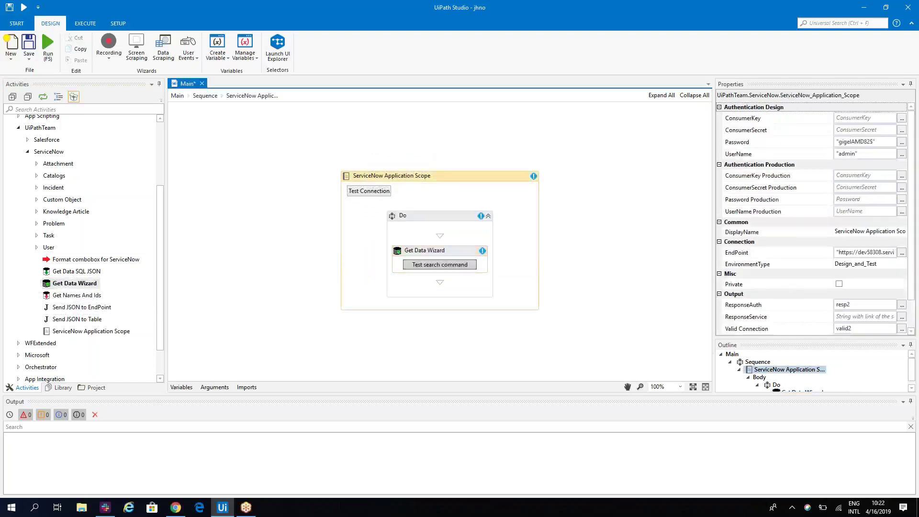
pyautogui.click(435, 270)
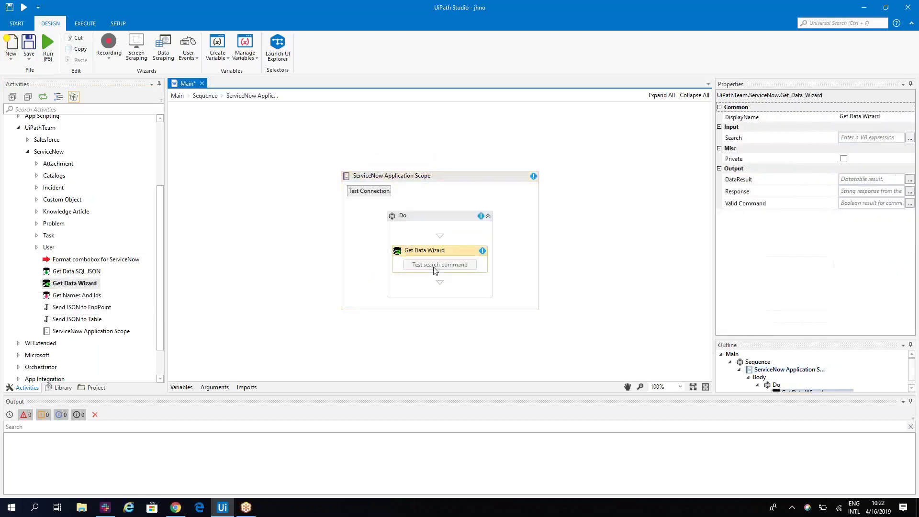
# Step: Run the example select command for the first 100 incidents in the Get Data Wizard's search test and return to the query
pyautogui.click(434, 266)
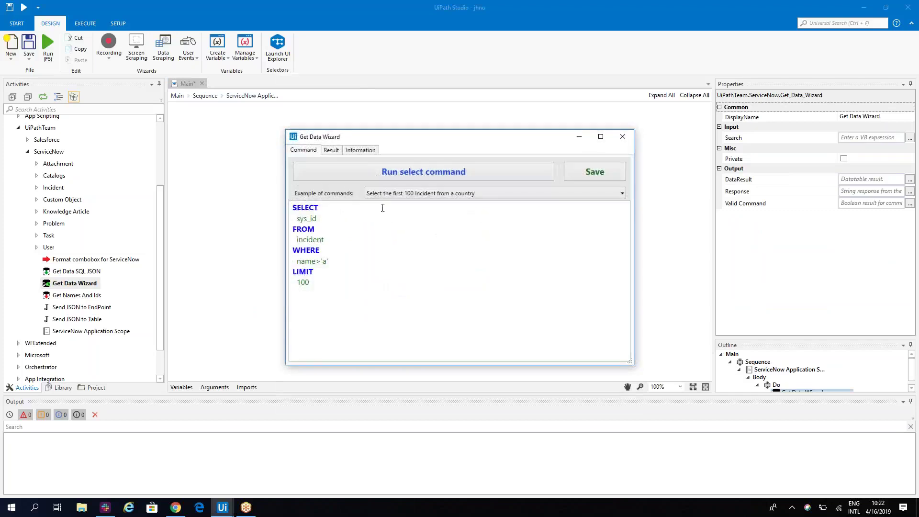
pyautogui.click(372, 174)
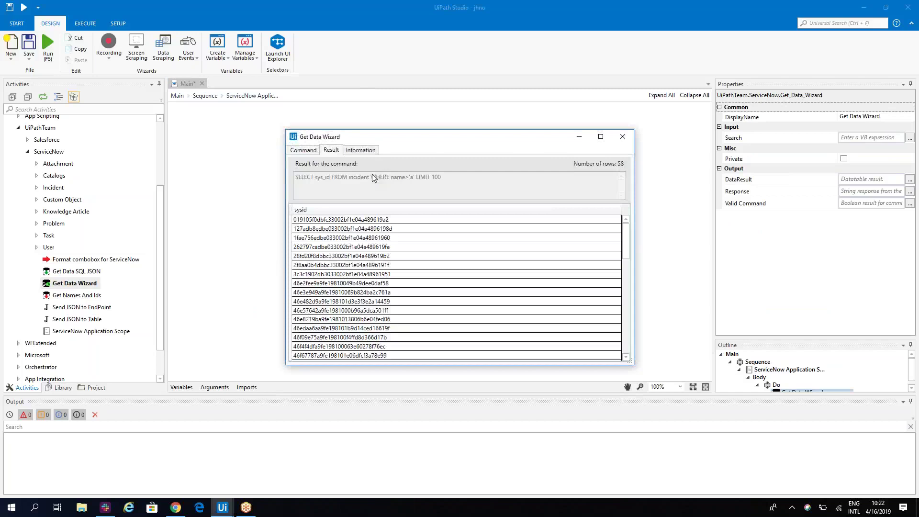
pyautogui.click(302, 151)
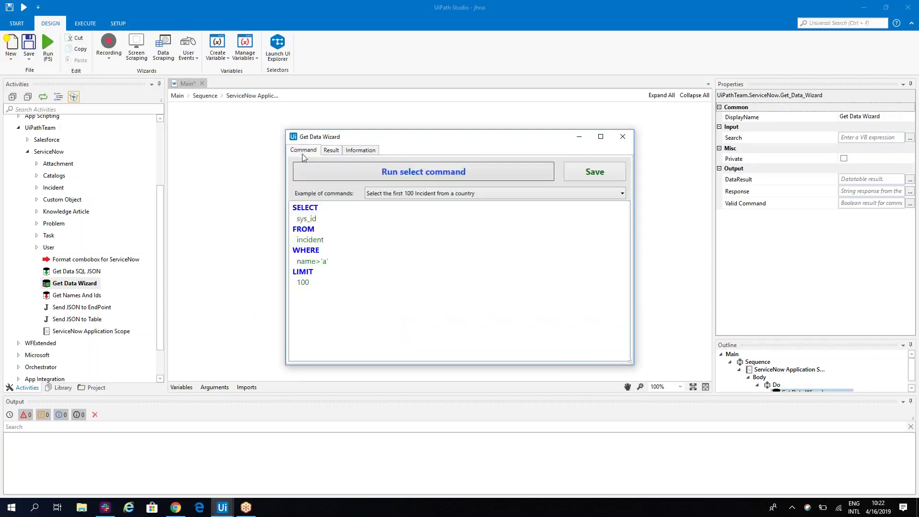
# Step: Retrieve the field information for the Incident table in the Get Data Wizard
pyautogui.click(360, 151)
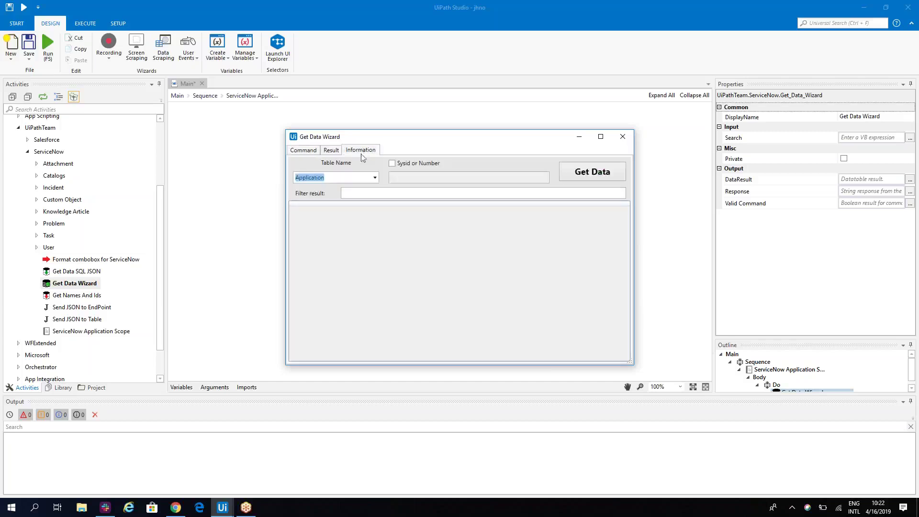
pyautogui.click(374, 177)
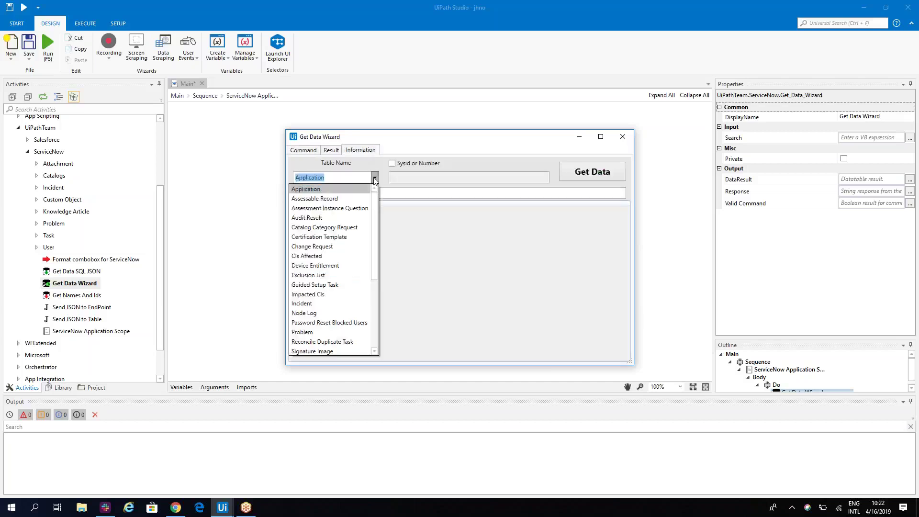
pyautogui.write('Incident')
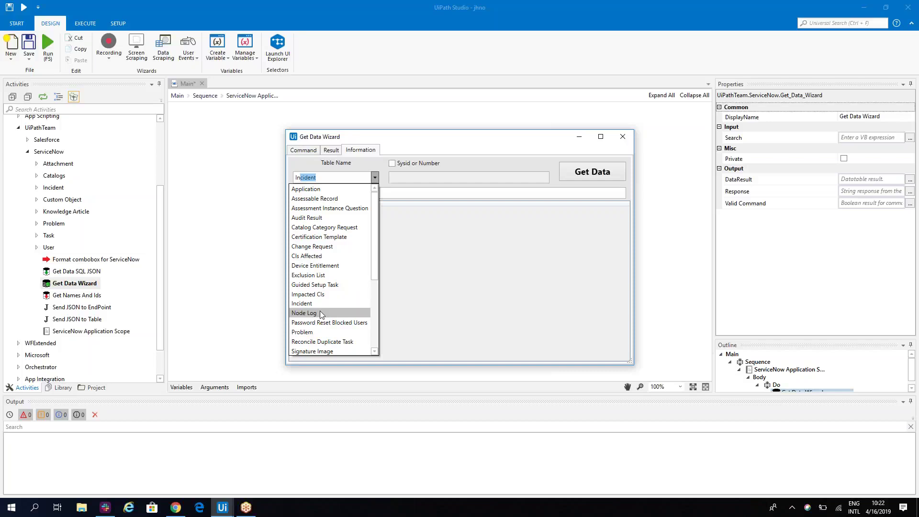
pyautogui.click(320, 305)
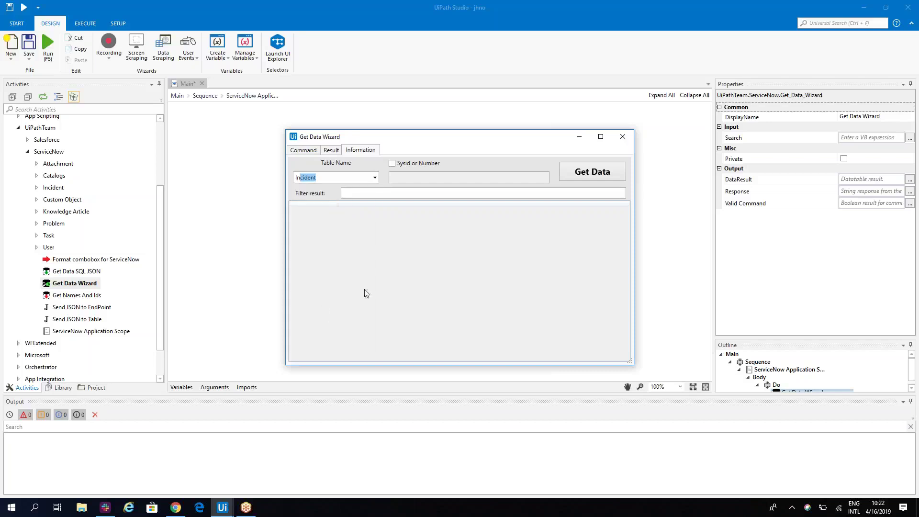
pyautogui.click(579, 176)
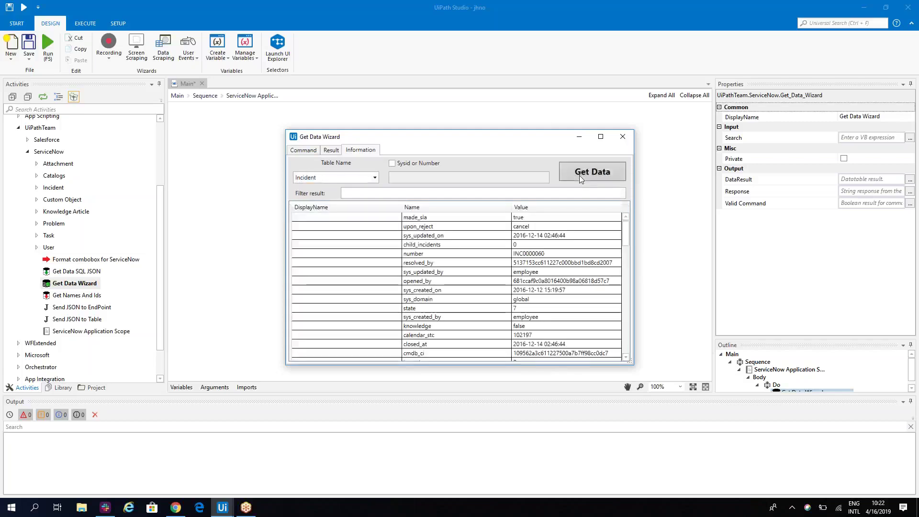
# Step: Filter the Incident fields by "desc" and add short_description and description to the select command
pyautogui.click(486, 193)
pyautogui.write('desc')
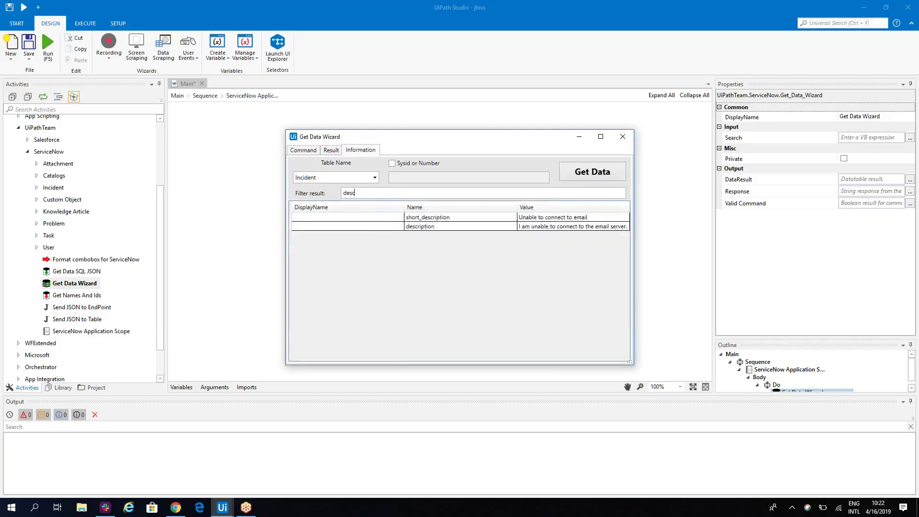
pyautogui.click(421, 220)
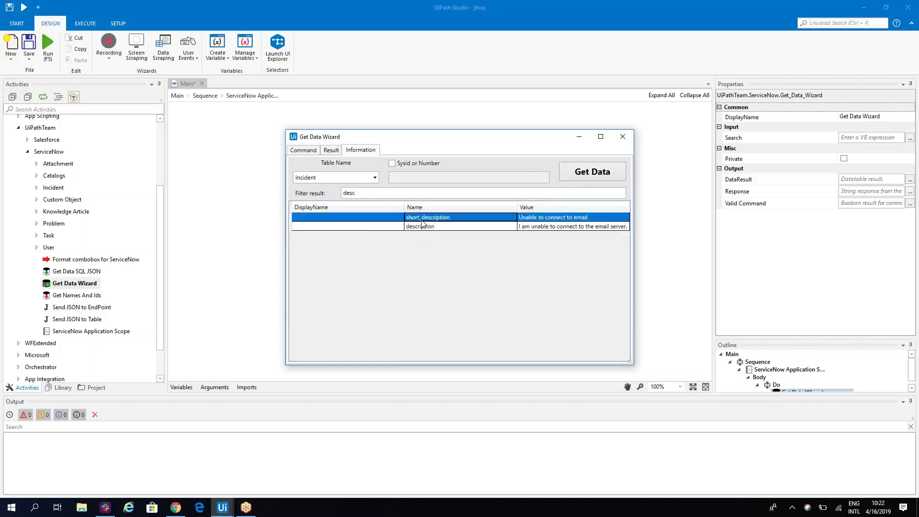
pyautogui.click(418, 227)
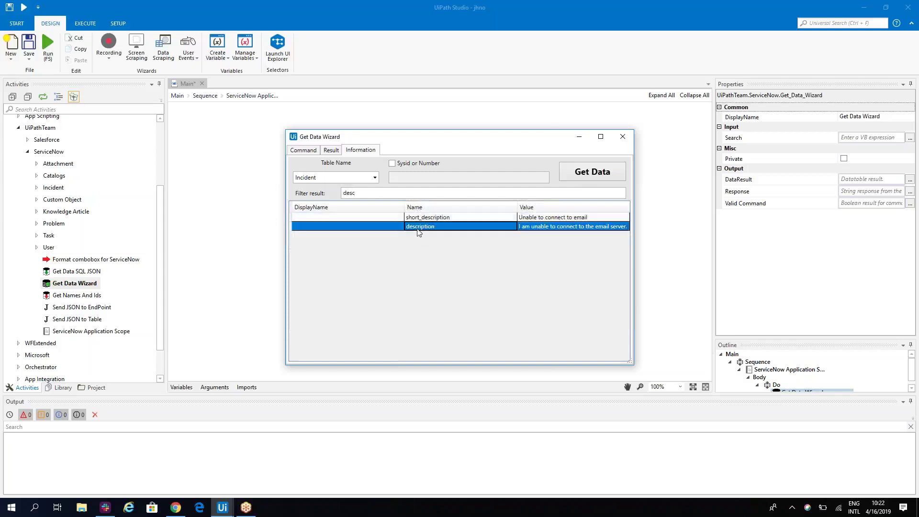
# Step: Run the select command with the added description fields, review the filtered Incident fields and close the wizard without saving
pyautogui.click(303, 150)
pyautogui.click(361, 170)
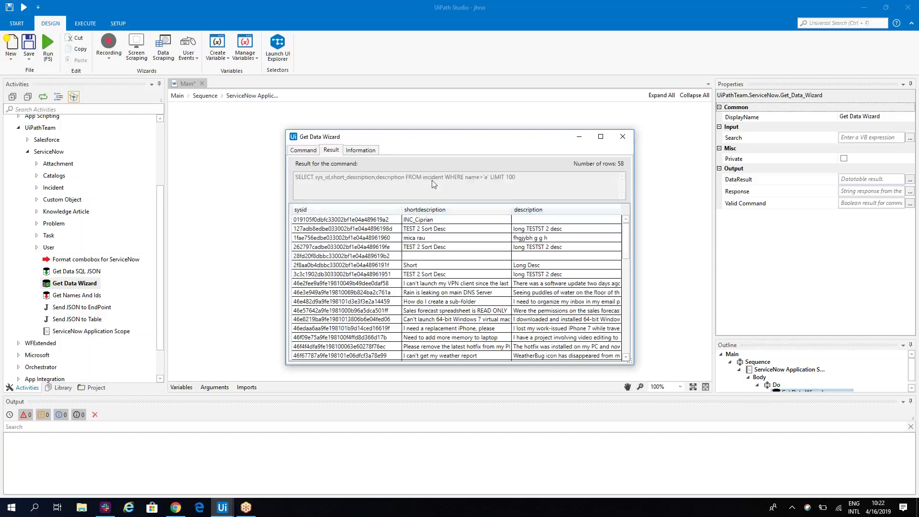
pyautogui.click(349, 149)
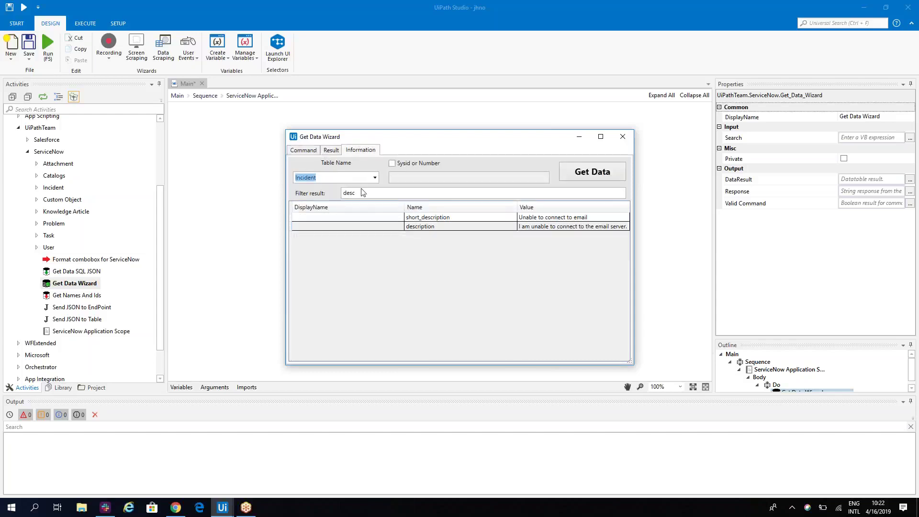
pyautogui.click(623, 138)
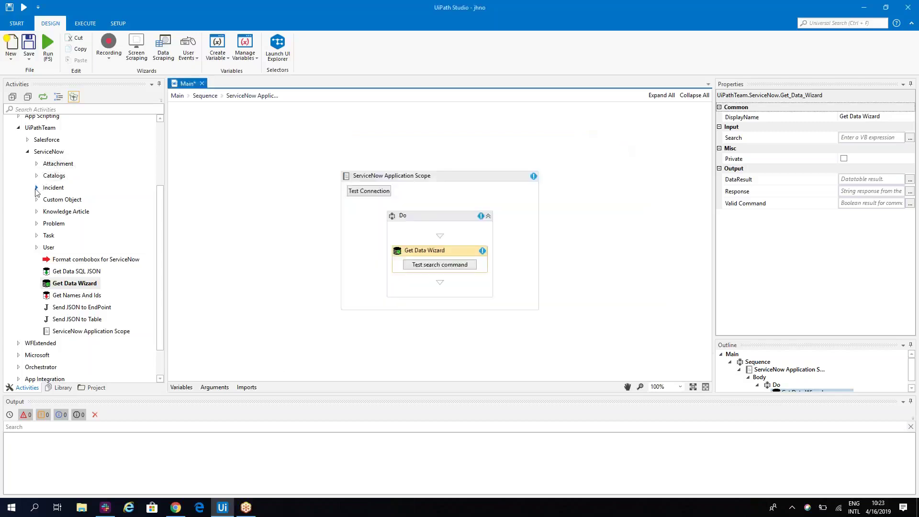
# Step: Place an Add Incident activity below Get Data Wizard and load example incident data in its parameters wizard
pyautogui.click(36, 188)
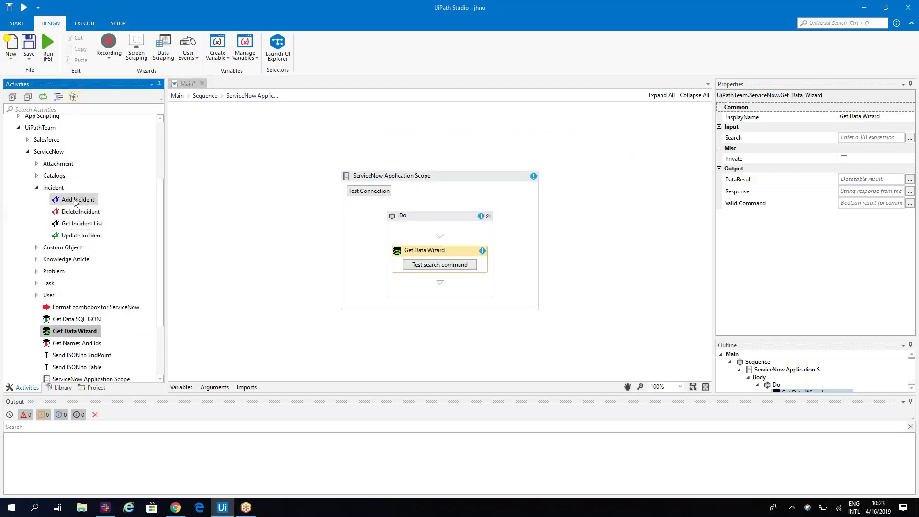
pyautogui.moveTo(76, 203); pyautogui.dragTo(433, 284)
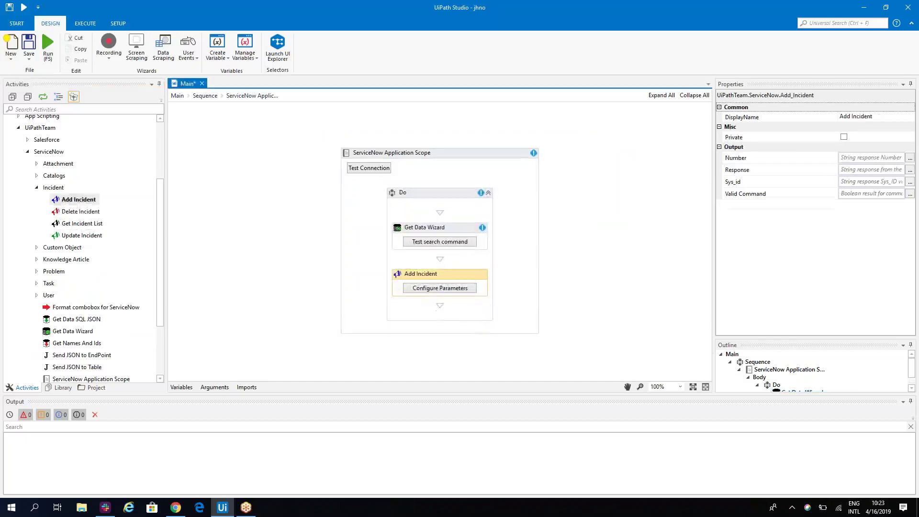
pyautogui.click(438, 288)
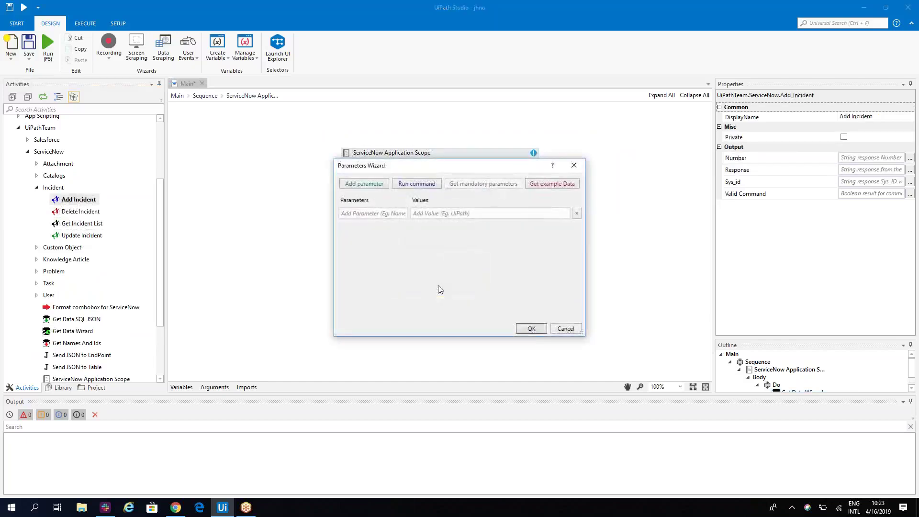
pyautogui.click(555, 184)
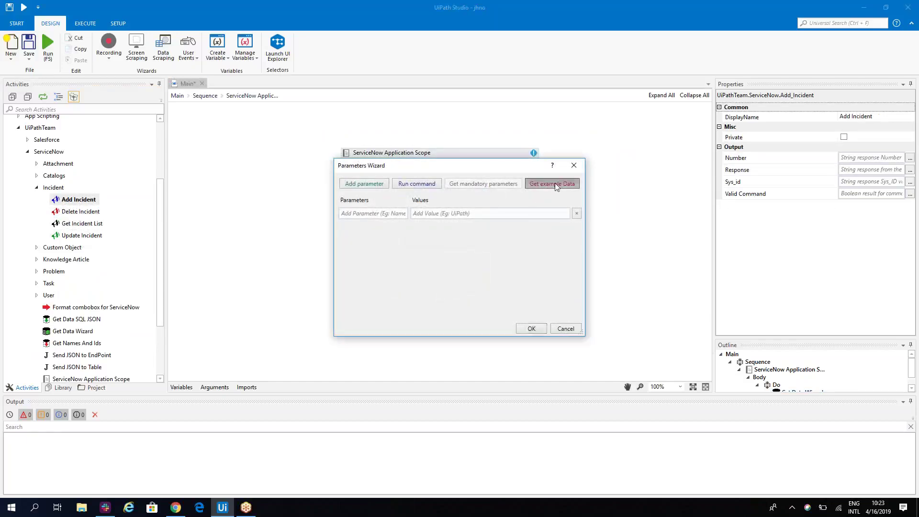
pyautogui.click(846, 177)
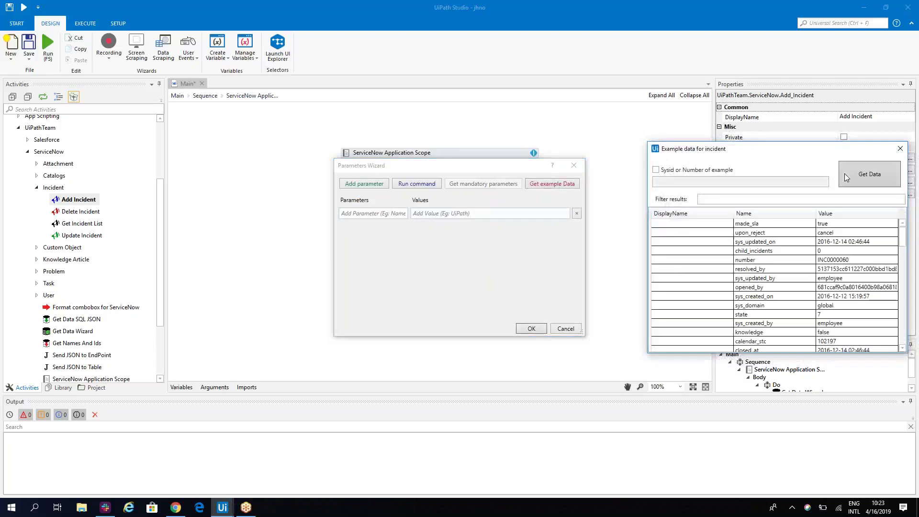
# Step: Filter the example data by "desc" and add short_description and description as parameters of Add Incident
pyautogui.click(749, 200)
pyautogui.write('desc')
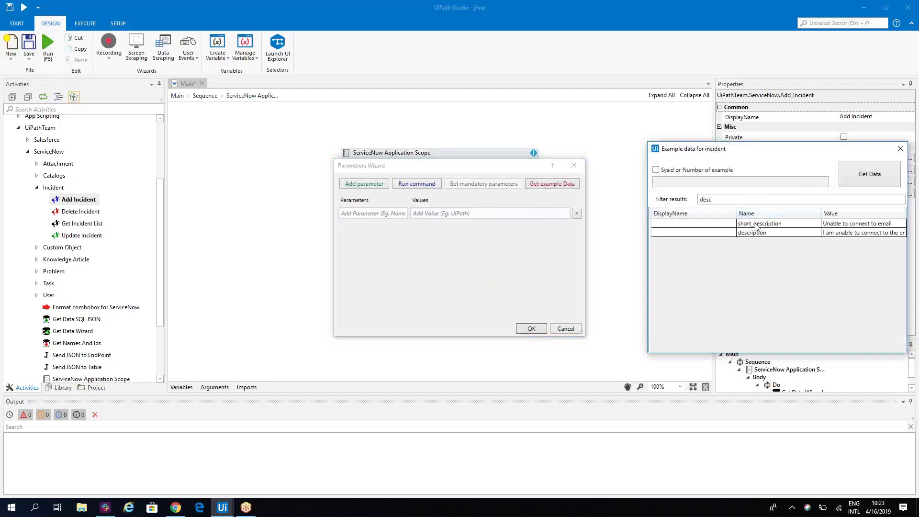
pyautogui.doubleClick(755, 224)
pyautogui.doubleClick(755, 233)
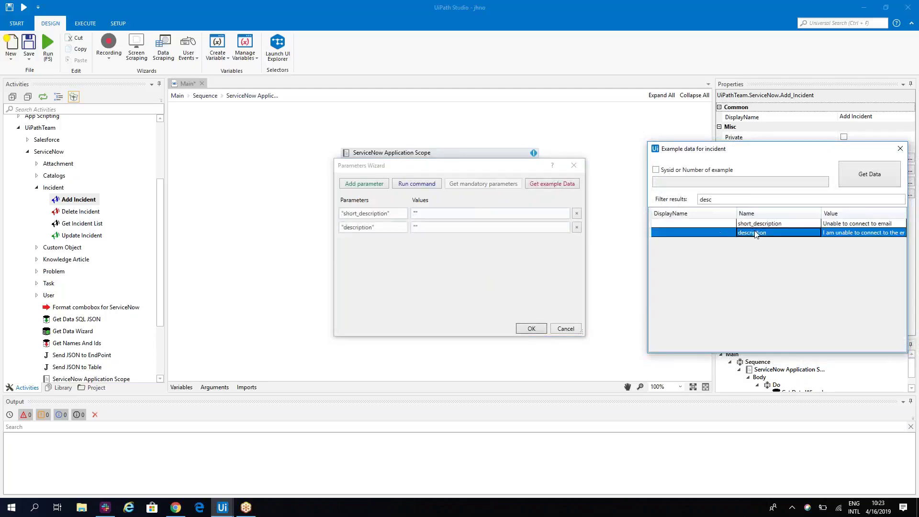
# Step: Set short_description to "Short" and description to "Long", and run the Add Incident command
pyautogui.click(469, 213)
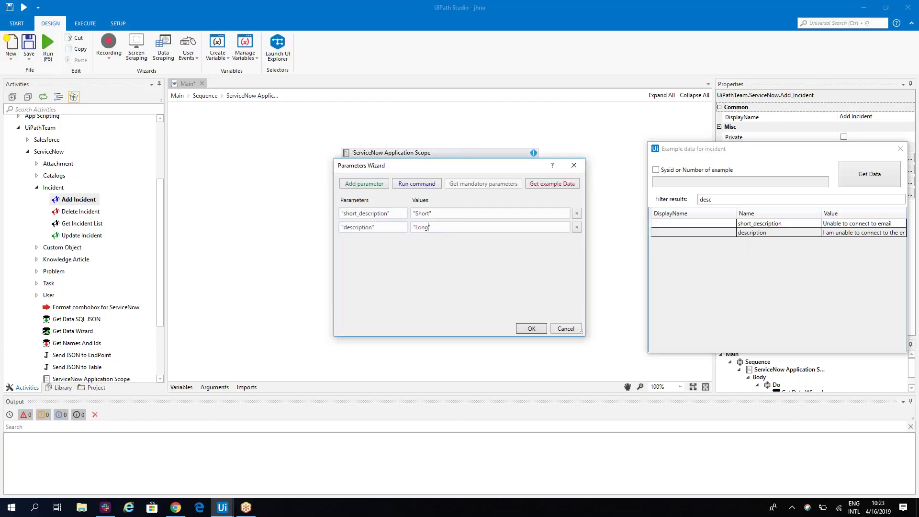
pyautogui.click(423, 185)
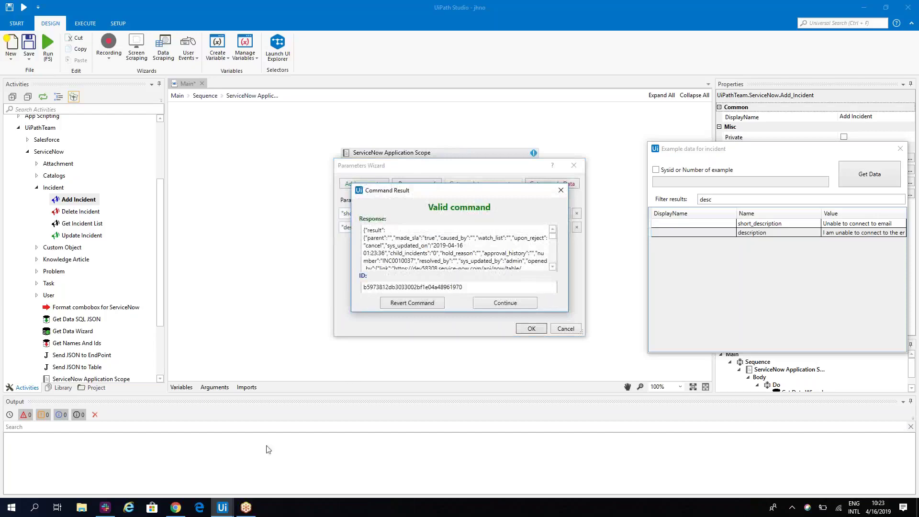
# Step: Switch to Chrome, reload the ServiceNow Incidents list and open the newly created incident with the short description "Short"
pyautogui.click(177, 509)
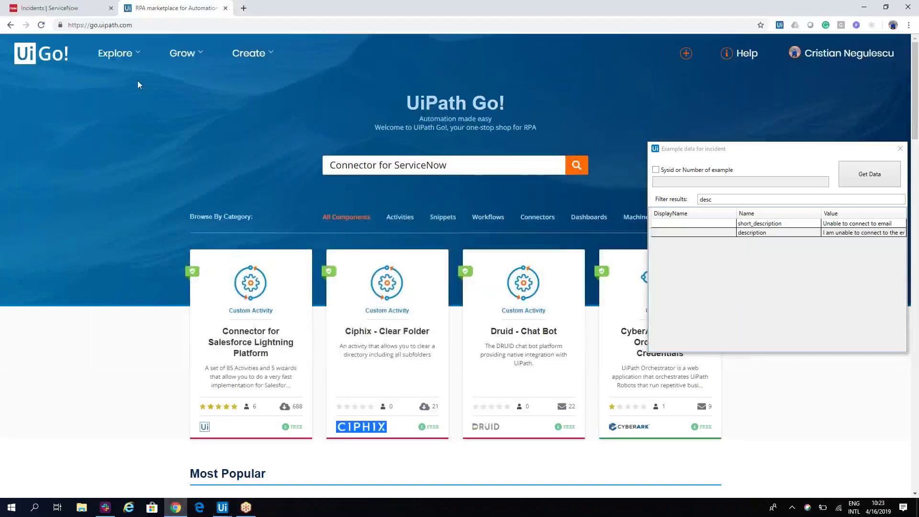
pyautogui.click(70, 5)
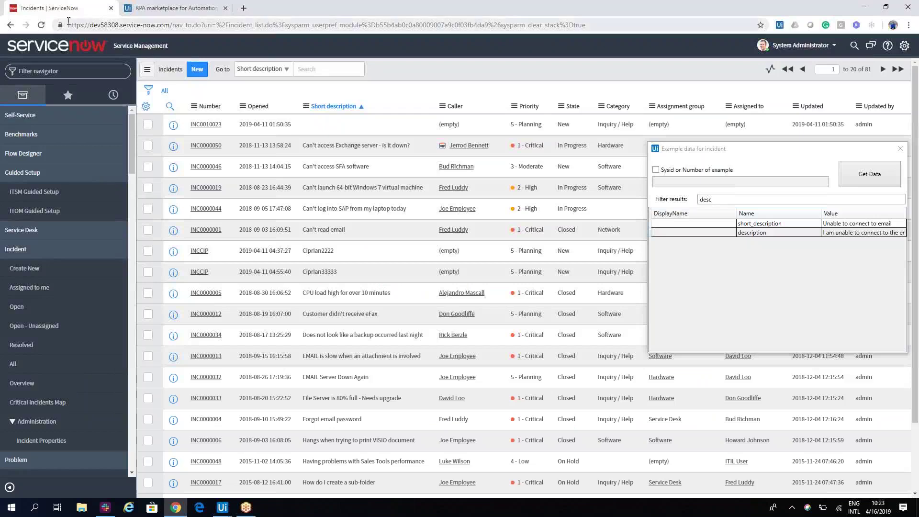
pyautogui.click(42, 25)
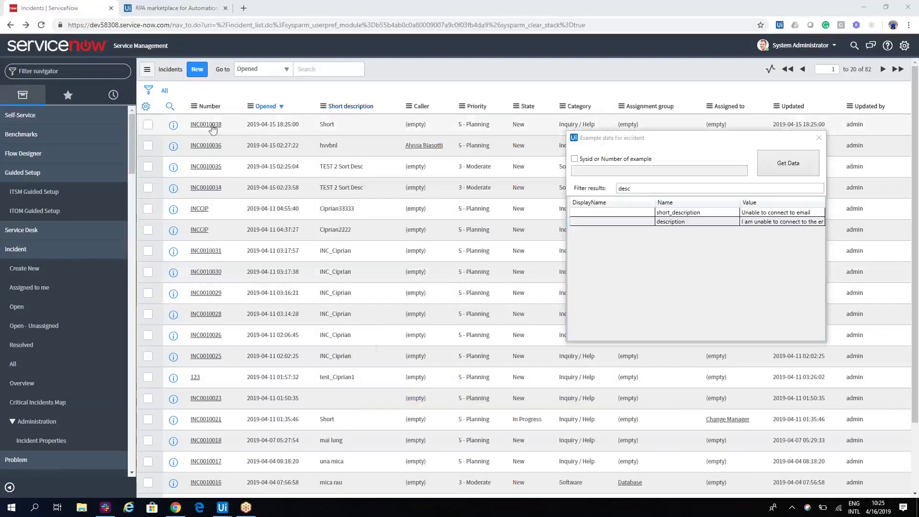
pyautogui.click(210, 127)
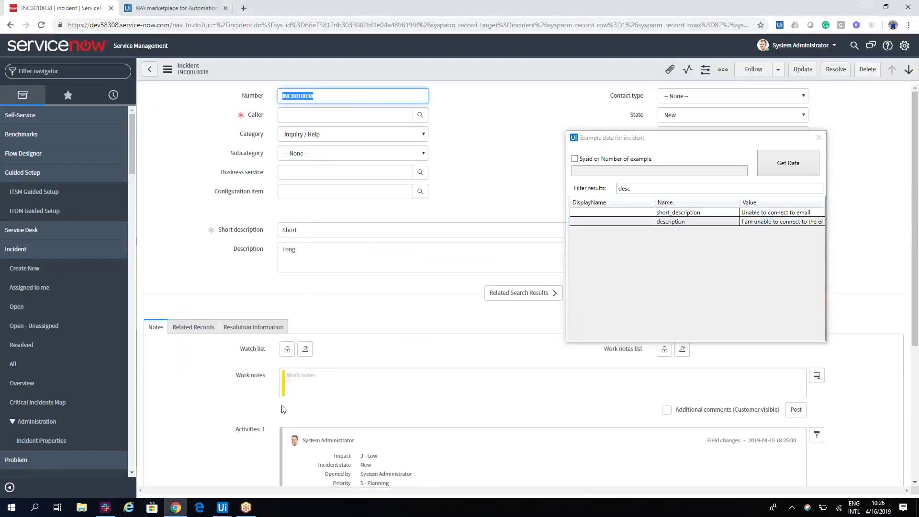
# Step: Revert the Add Incident command from its result window, and accept the parameters wizard in UiPath Studio
pyautogui.moveTo(223, 511)
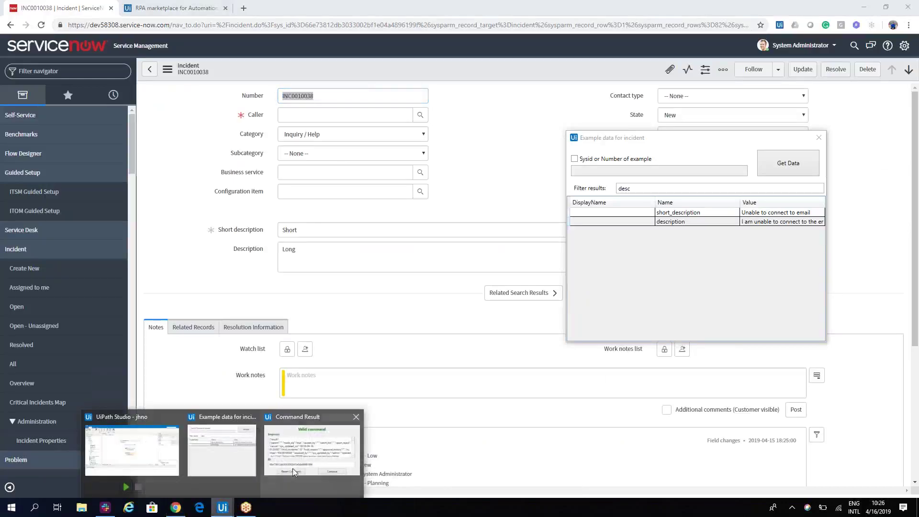
pyautogui.click(302, 462)
pyautogui.click(427, 304)
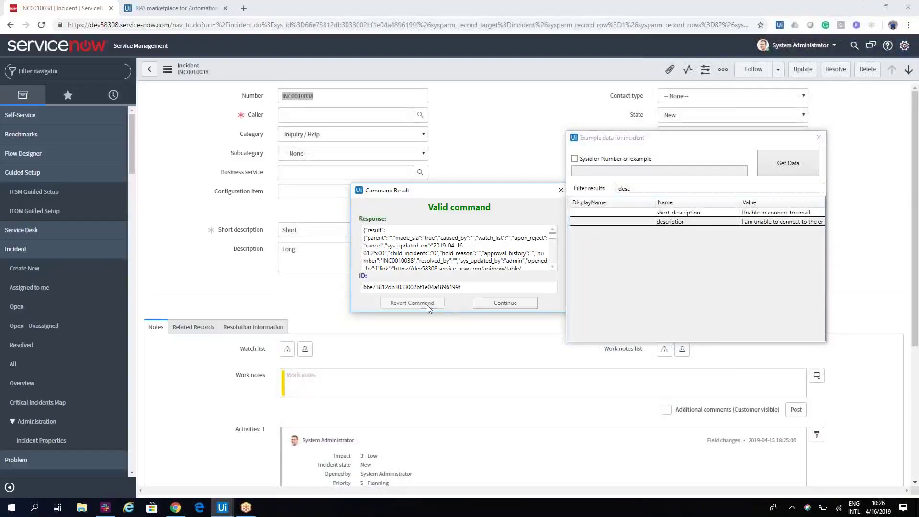
pyautogui.click(863, 9)
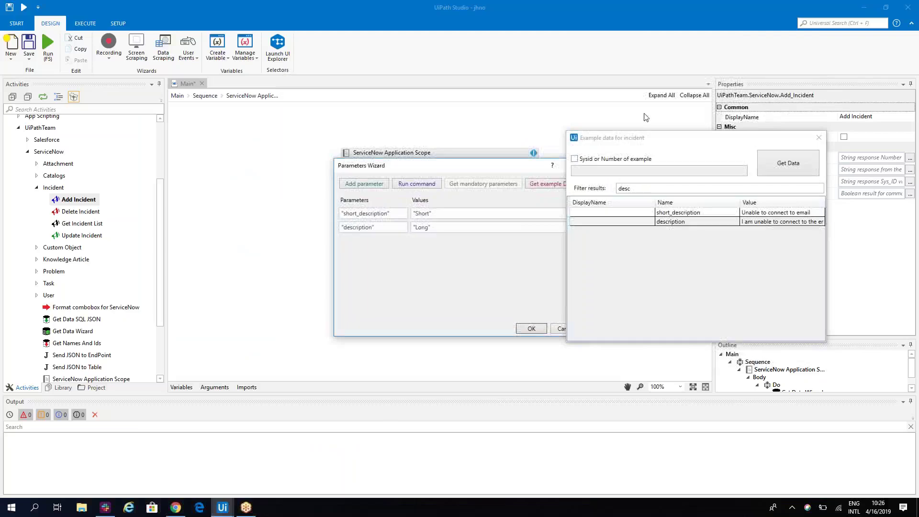
pyautogui.click(531, 329)
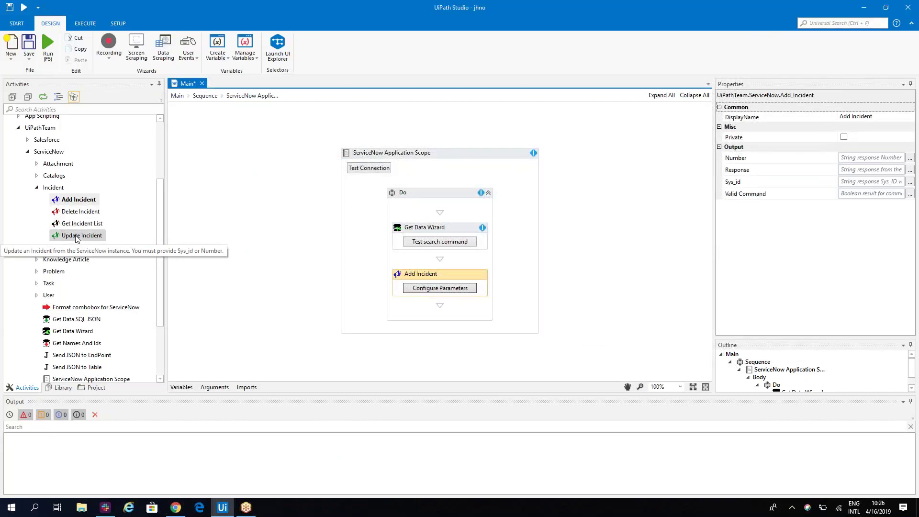
# Step: Expand the User, Task and Problem groups of the ServiceNow activities to view their contents
pyautogui.click(36, 296)
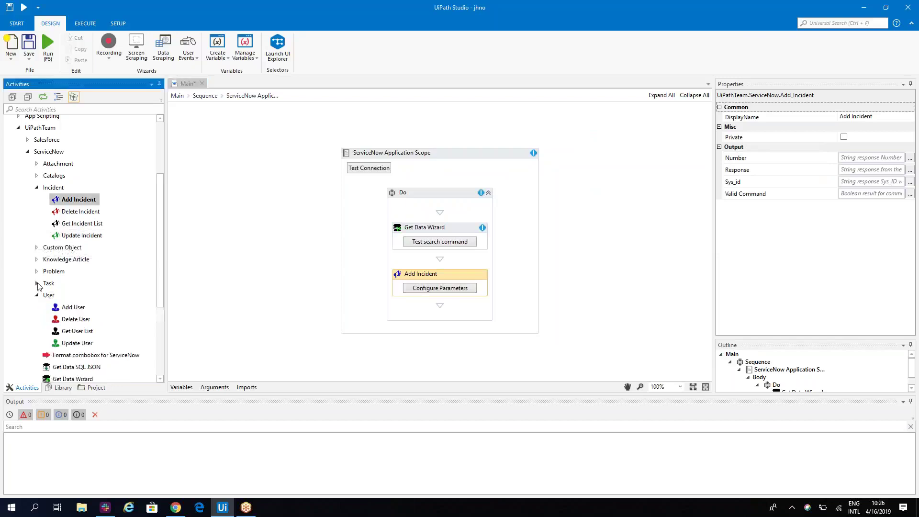
pyautogui.click(37, 283)
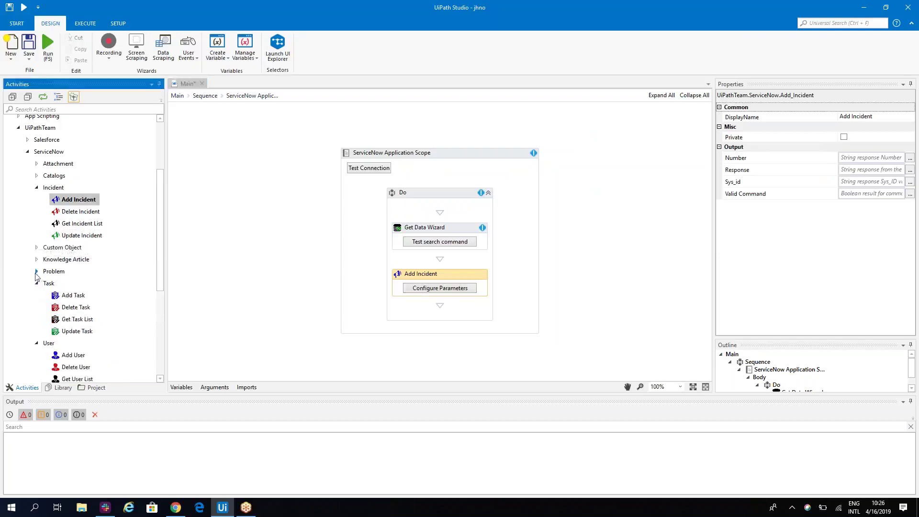
pyautogui.click(36, 272)
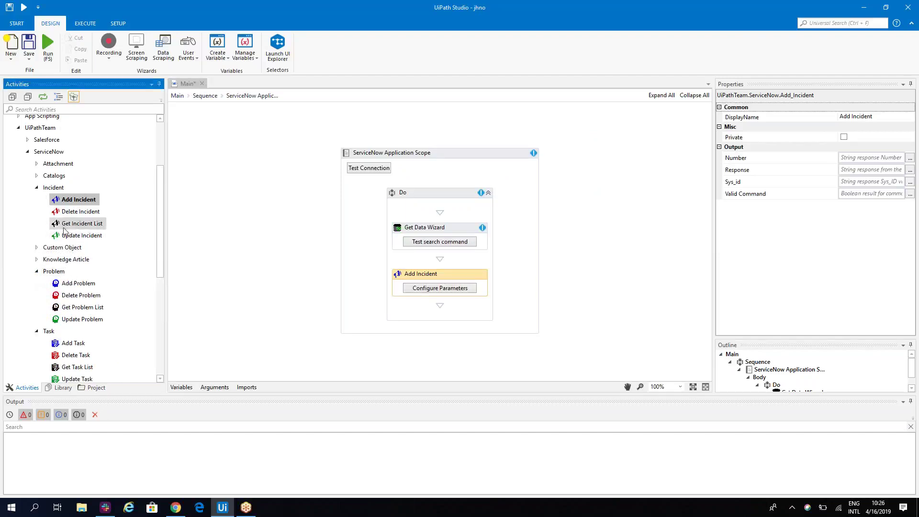
# Step: Place an Add Custom Object activity below Add Incident and set its object to Incident, closing its parameters wizard without entries
pyautogui.click(36, 248)
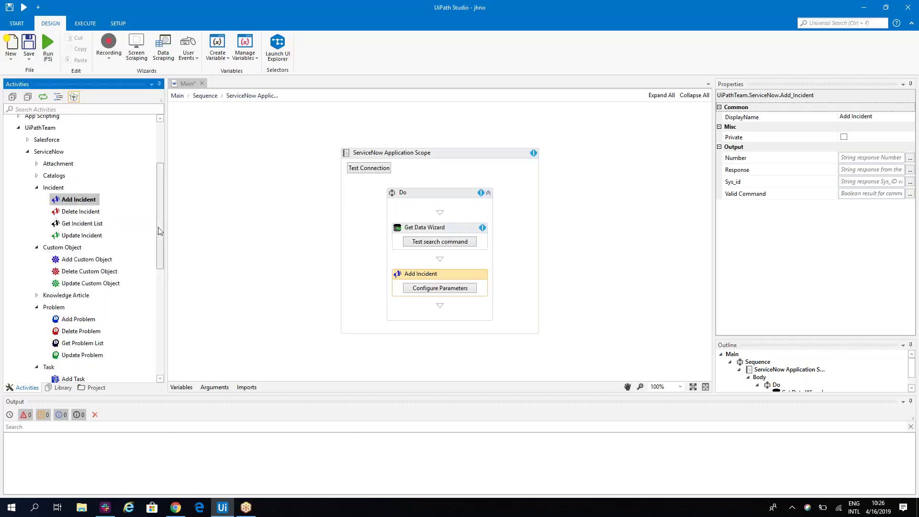
pyautogui.moveTo(159, 231); pyautogui.dragTo(159, 263)
pyautogui.moveTo(87, 169); pyautogui.dragTo(443, 316)
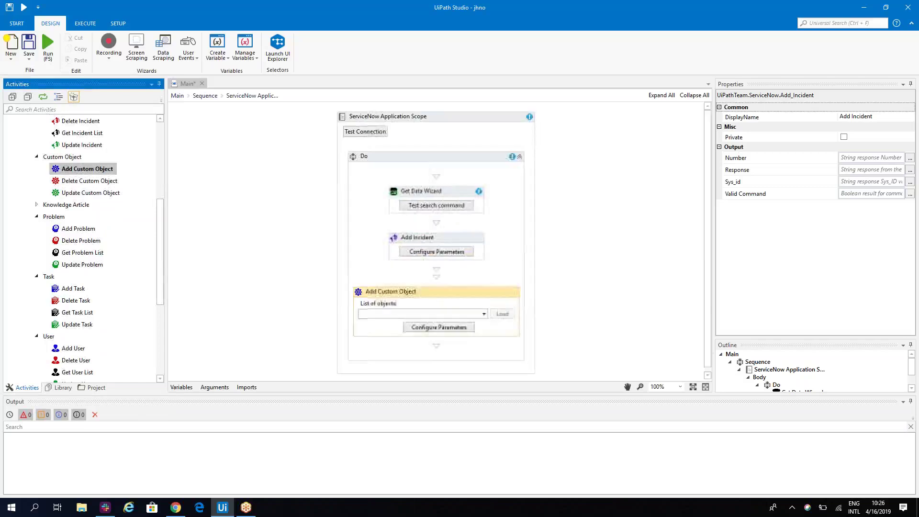
pyautogui.click(488, 308)
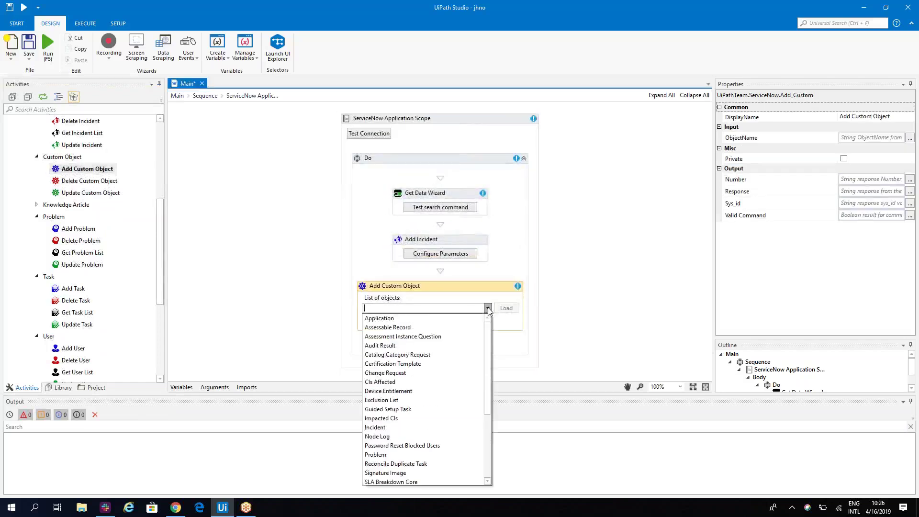
pyautogui.click(435, 429)
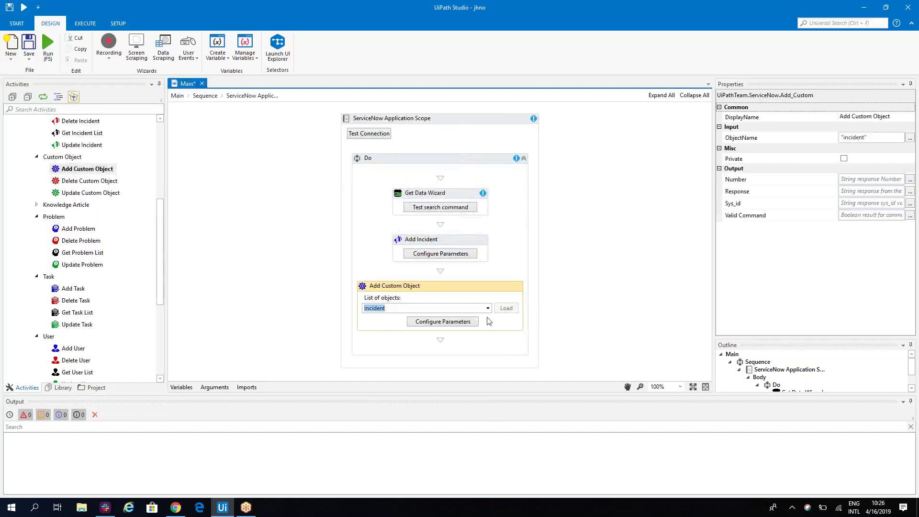
pyautogui.click(461, 322)
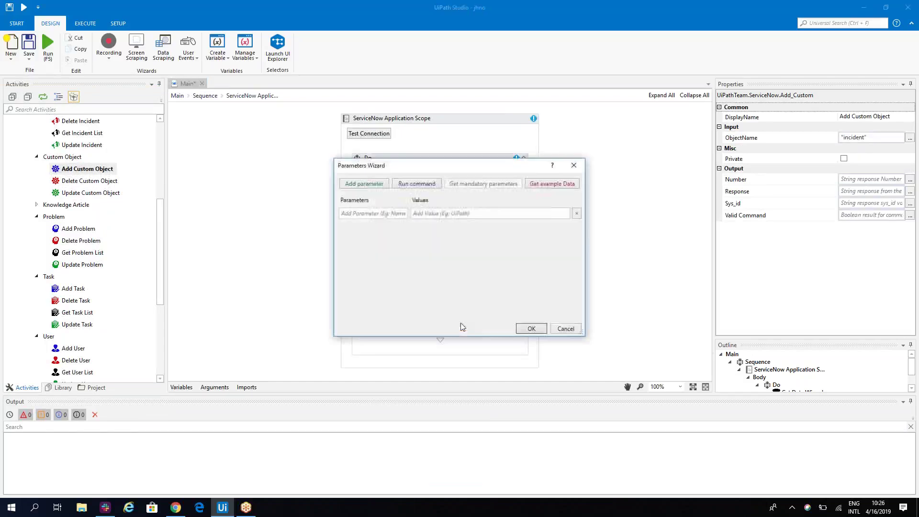
pyautogui.click(574, 166)
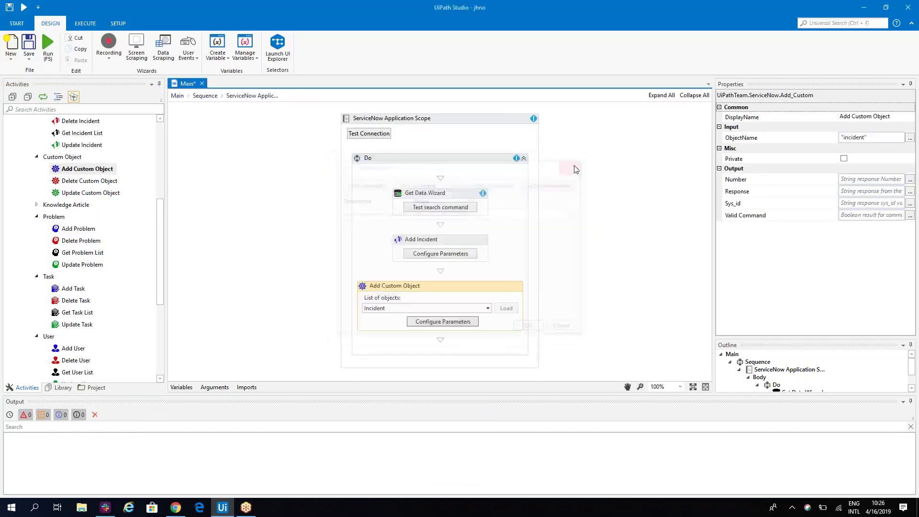
# Step: Place an Add Article activity from the Knowledge Article group between Add Incident and Add Custom Object
pyautogui.click(36, 205)
pyautogui.click(75, 216)
pyautogui.moveTo(74, 217); pyautogui.dragTo(440, 271)
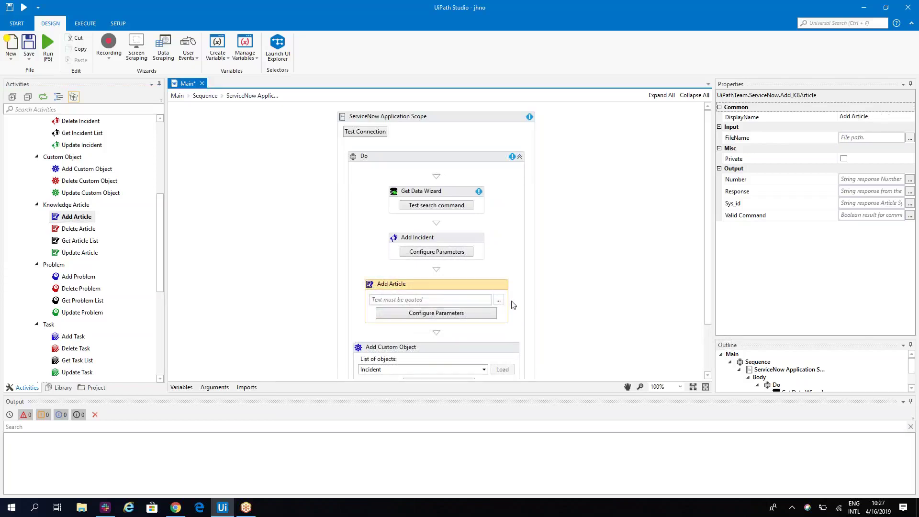
# Step: Place an Add Catalog Object activity from the Catalogs group between Get Data Wizard and Add Incident
pyautogui.moveTo(160, 235); pyautogui.dragTo(161, 164)
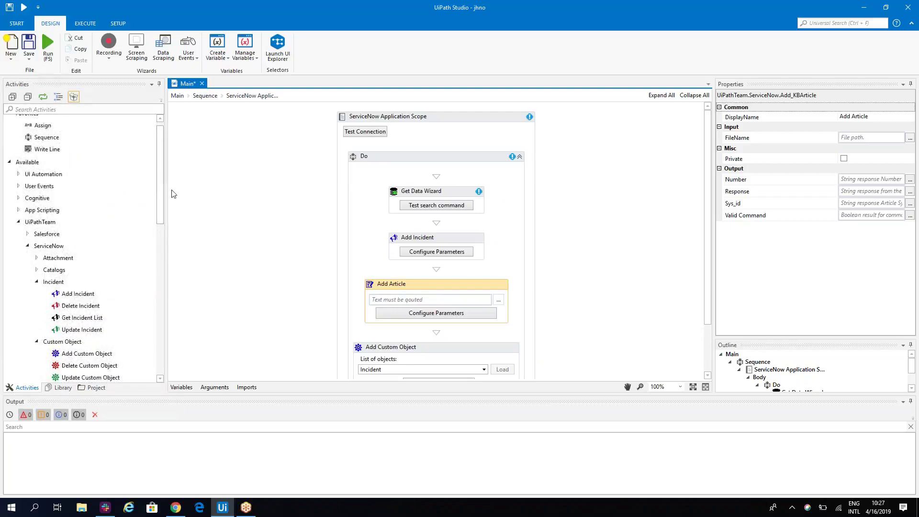
pyautogui.click(38, 270)
pyautogui.moveTo(76, 202); pyautogui.dragTo(436, 223)
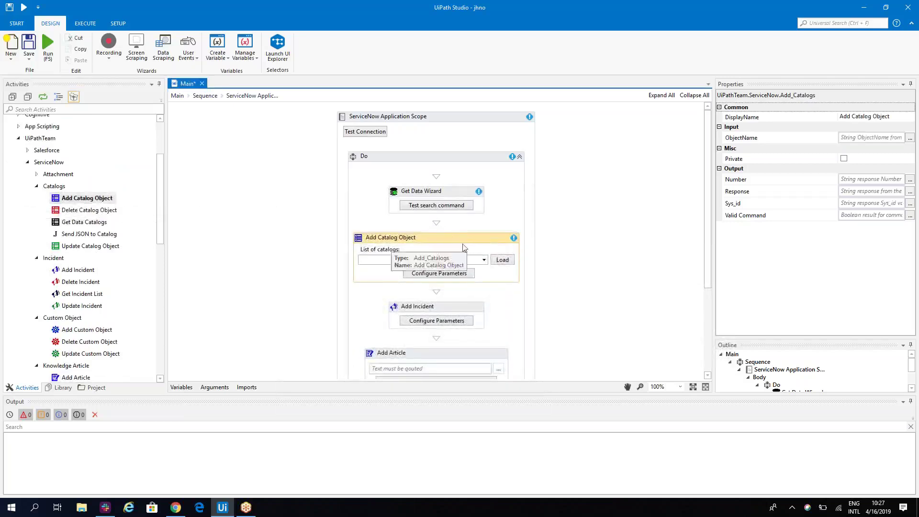
# Step: Place a Get Data Catalogs activity below Get Data Wizard and choose the Mongos Server catalog in its search wizard's information view
pyautogui.moveTo(81, 224); pyautogui.dragTo(447, 241)
pyautogui.click(446, 252)
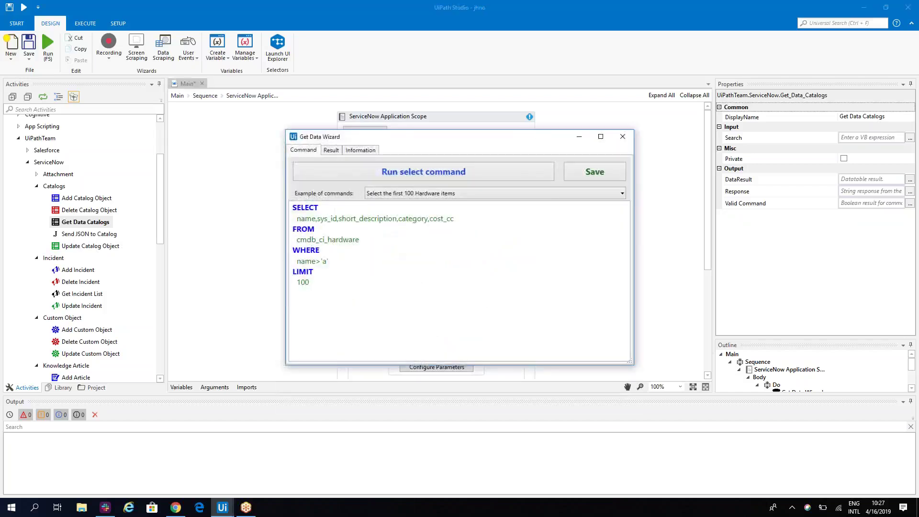
pyautogui.click(354, 150)
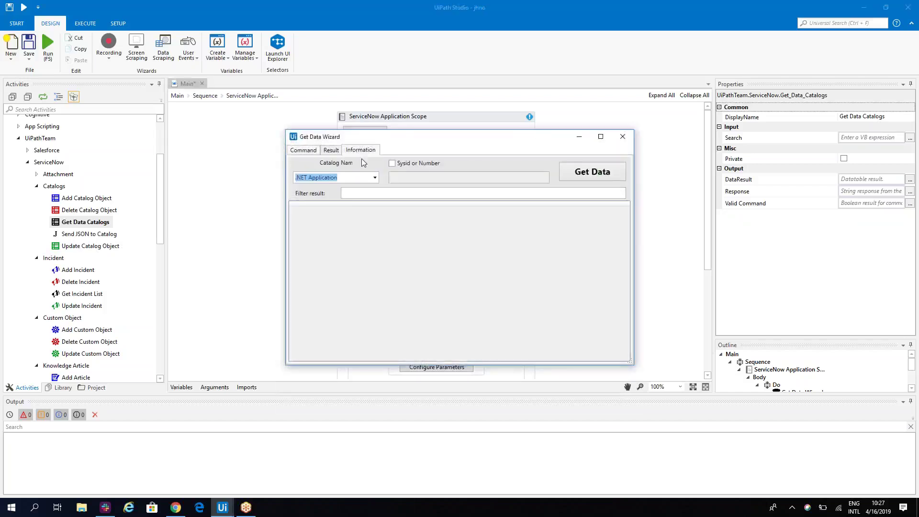
pyautogui.click(374, 178)
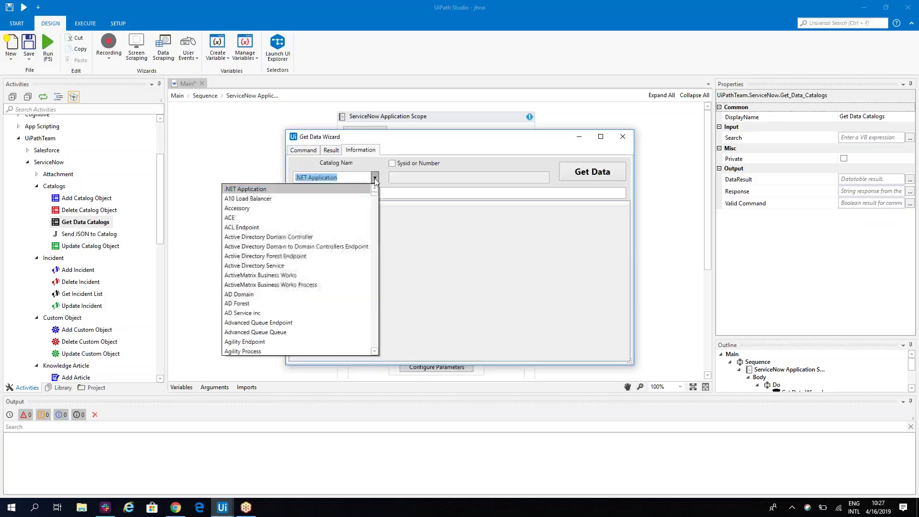
pyautogui.moveTo(375, 196); pyautogui.dragTo(375, 269)
pyautogui.click(301, 269)
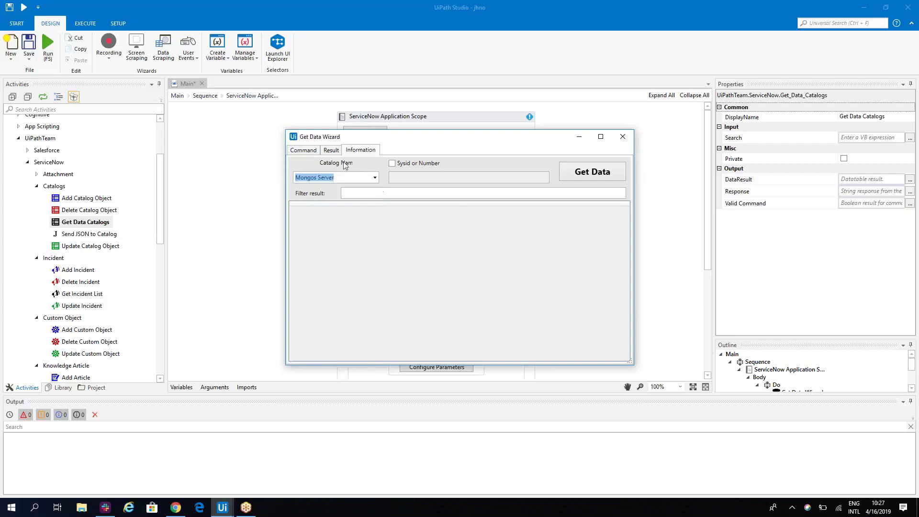
# Step: Run the example select command for the first 100 Hardware items, review the result and close the wizard without saving
pyautogui.click(306, 151)
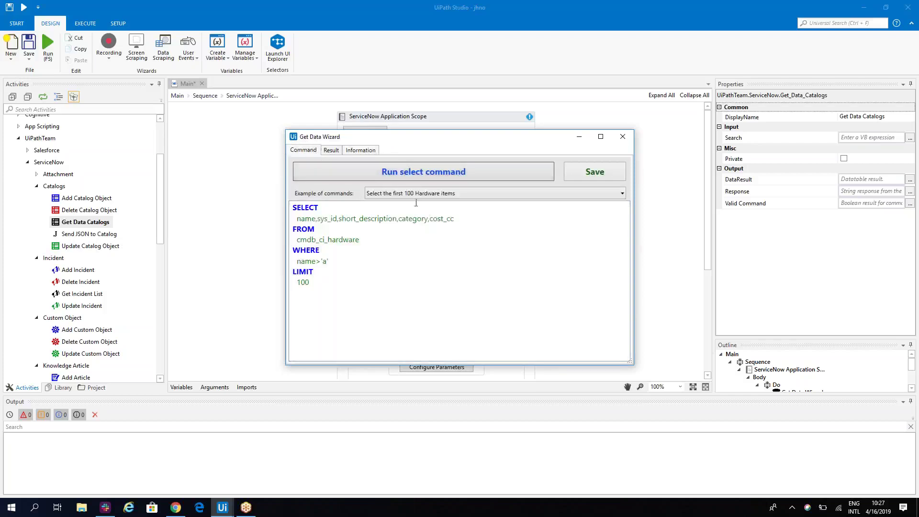
pyautogui.click(394, 173)
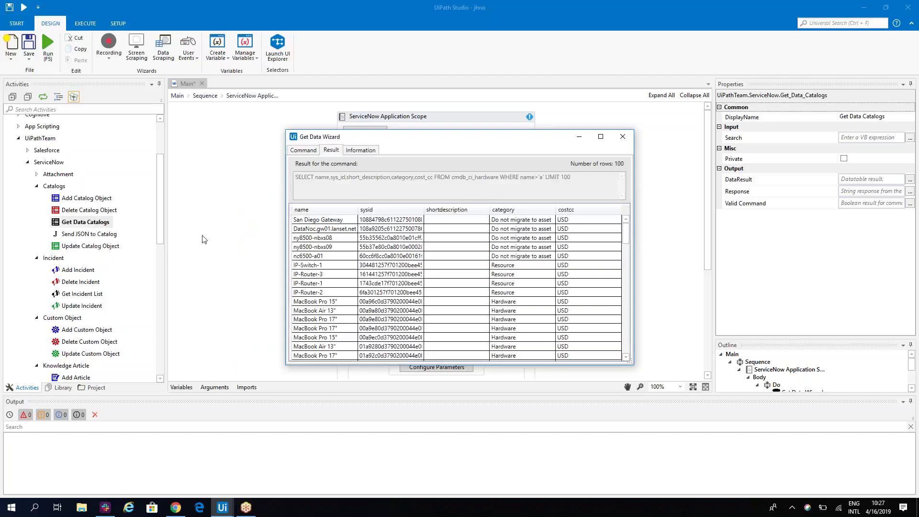
pyautogui.click(622, 137)
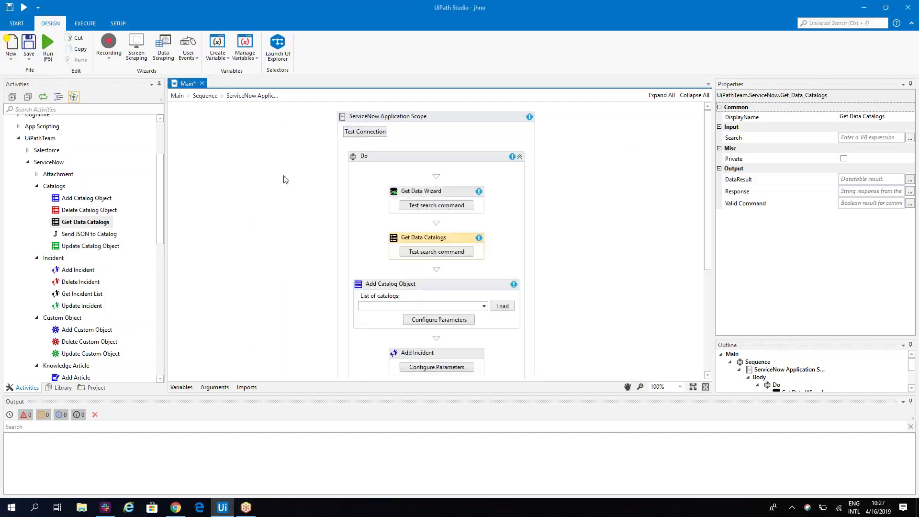
# Step: Place an Add Attachment activity below Get Data Wizard, followed by a Download Attachment activity
pyautogui.click(36, 175)
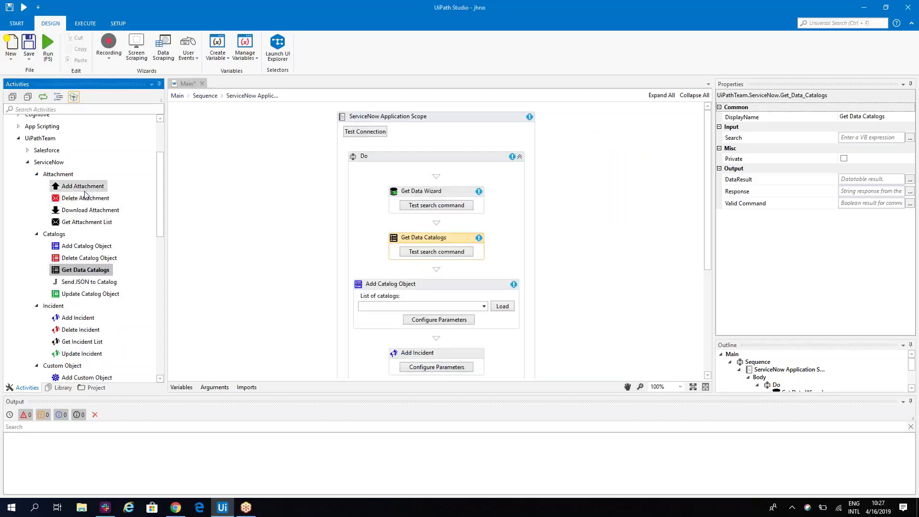
pyautogui.moveTo(82, 186); pyautogui.dragTo(436, 225)
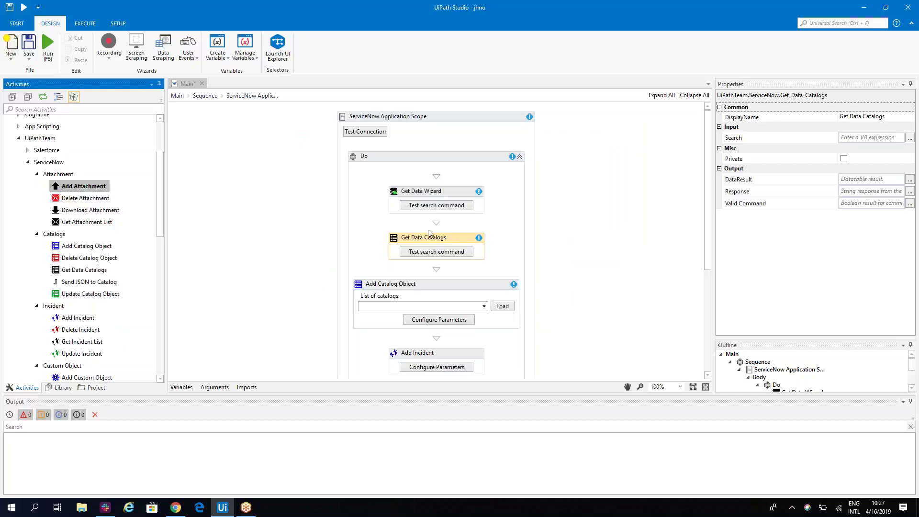
pyautogui.moveTo(97, 187); pyautogui.dragTo(461, 224)
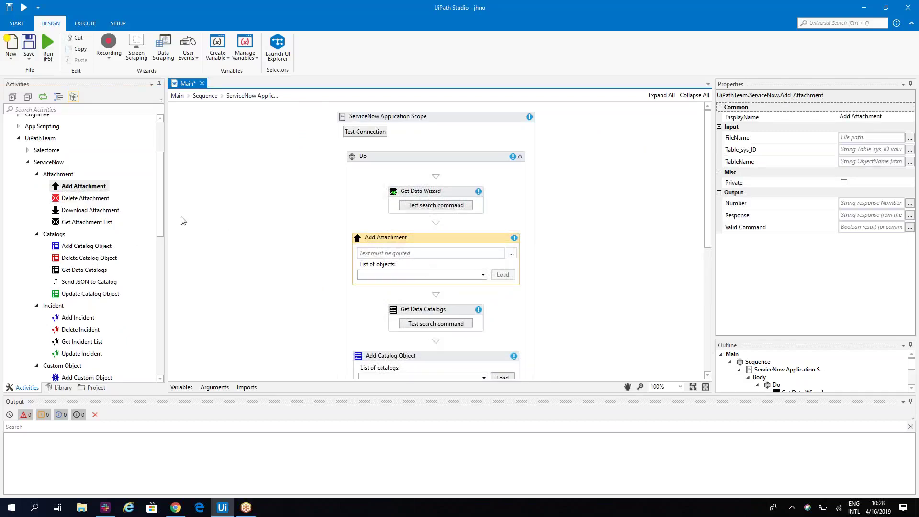
pyautogui.click(91, 209)
pyautogui.moveTo(436, 293); pyautogui.dragTo(436, 294)
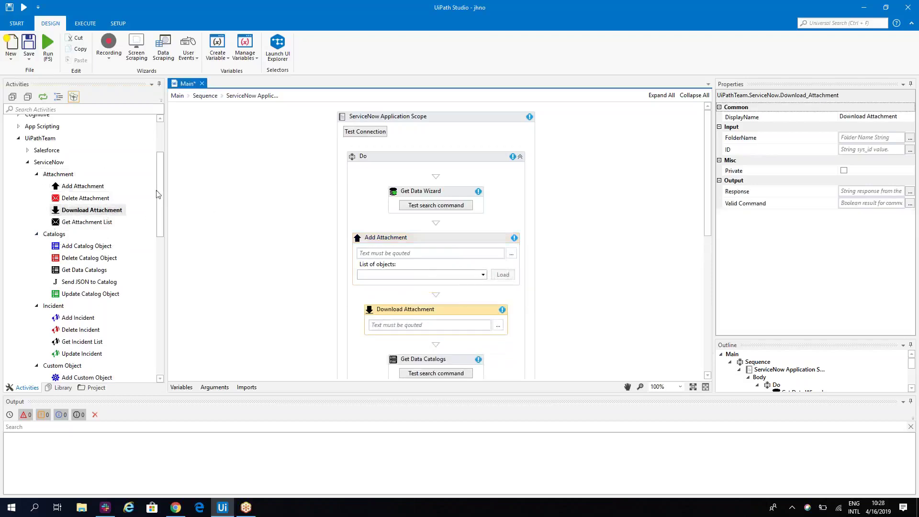
# Step: Place a Send JSON to Table activity for the Incident object below Add Attachment, and insert a Send JSON to EndPoint activity above it
pyautogui.moveTo(161, 198); pyautogui.dragTo(161, 328)
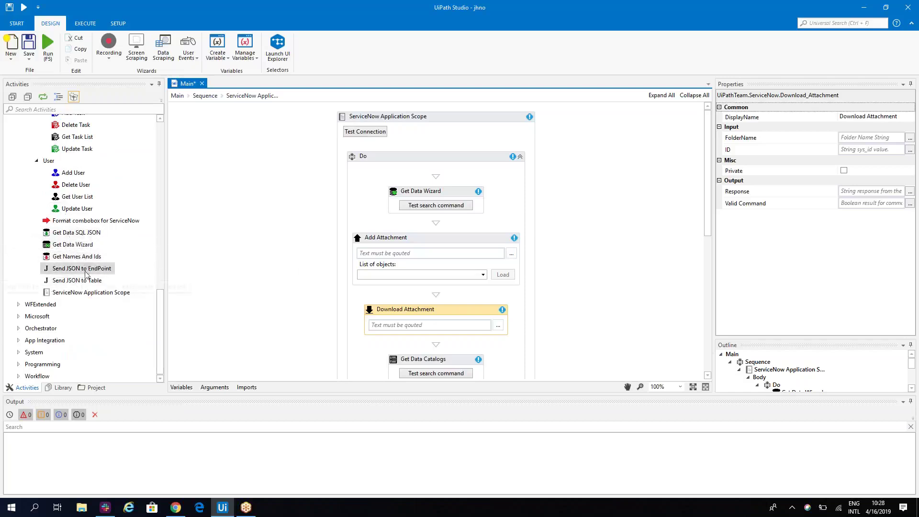
pyautogui.moveTo(82, 283); pyautogui.dragTo(436, 296)
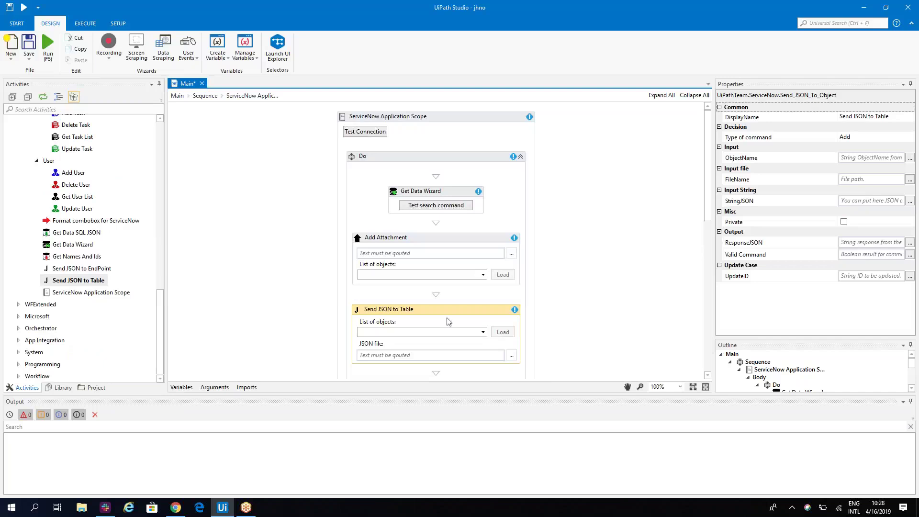
pyautogui.click(483, 332)
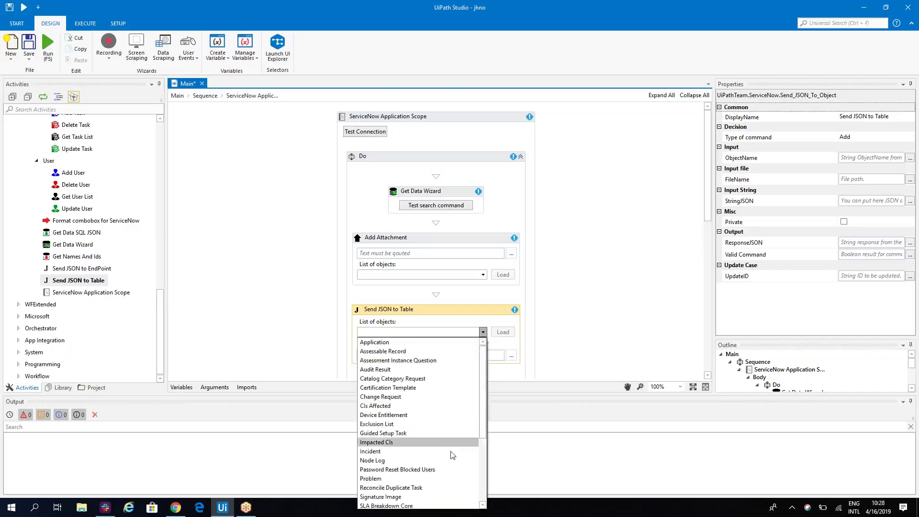
pyautogui.click(421, 451)
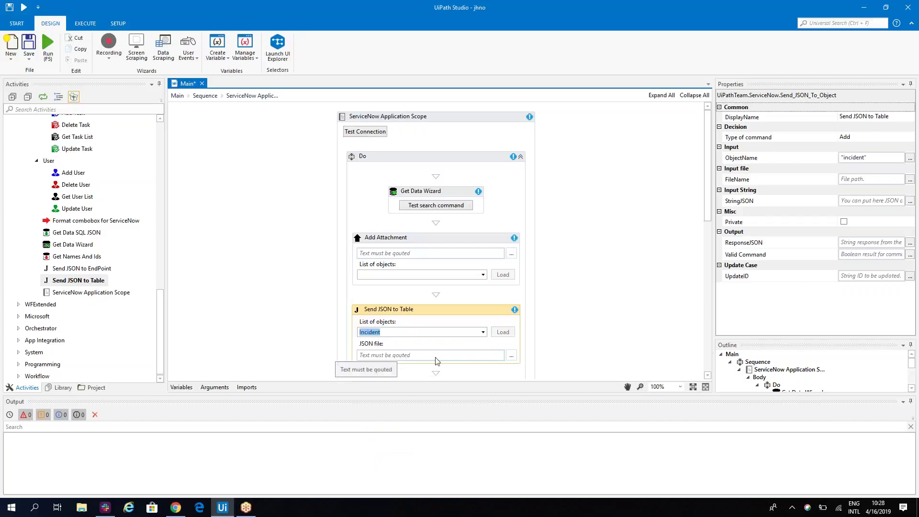
pyautogui.moveTo(84, 269); pyautogui.dragTo(421, 306)
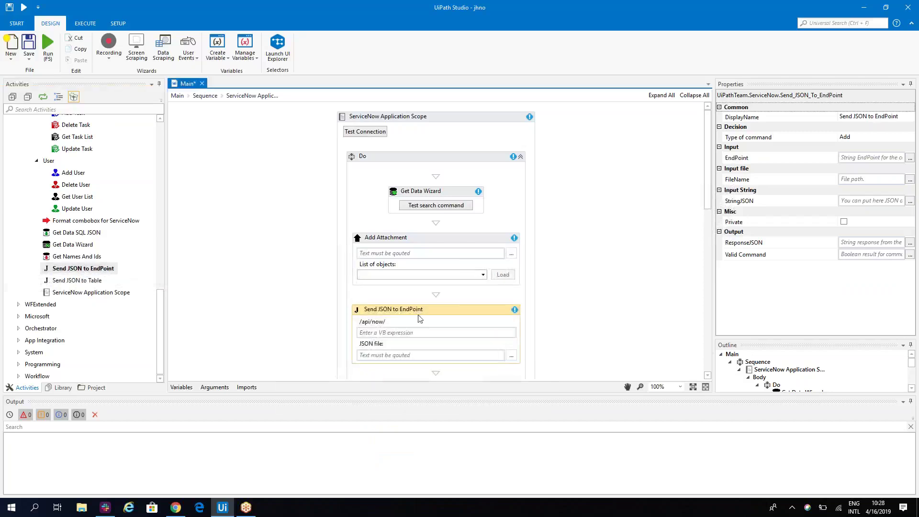